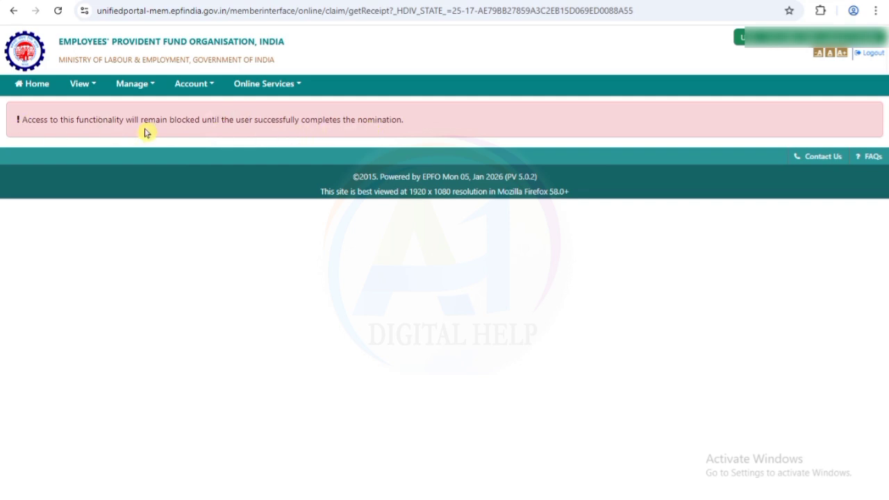
Go to the E-NOMINATION page from the Manage menu
left_click(133, 86)
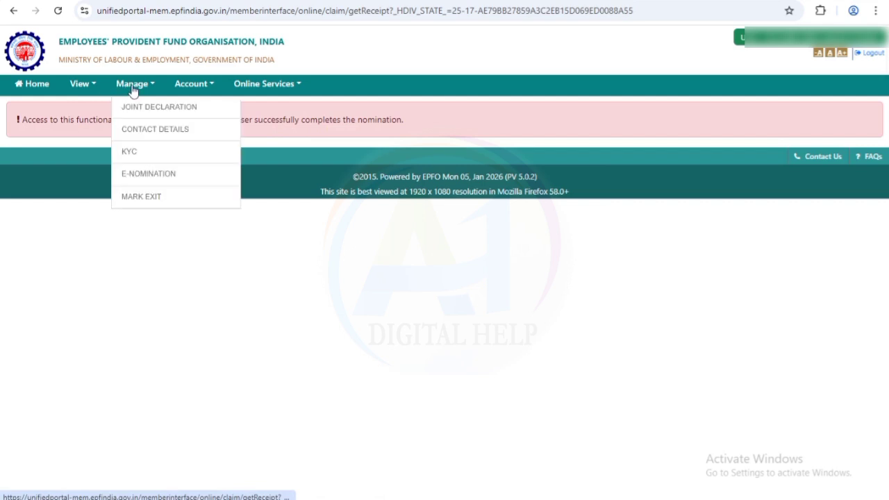
left_click(150, 174)
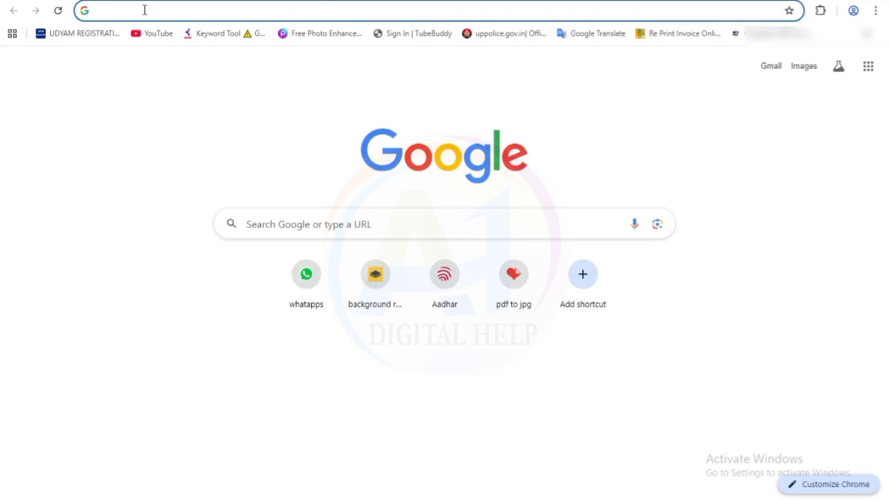
Search Google for 'epfo login' and open the official EPFO website result
type("epfo login")
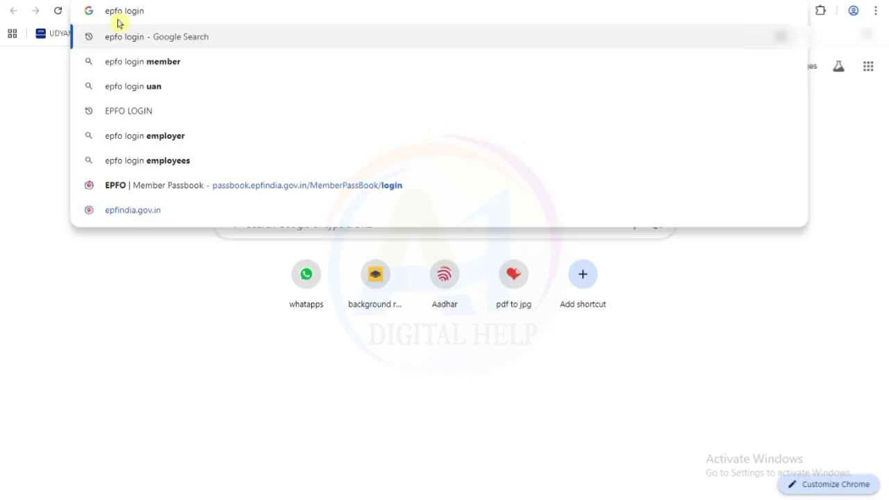
key("Return")
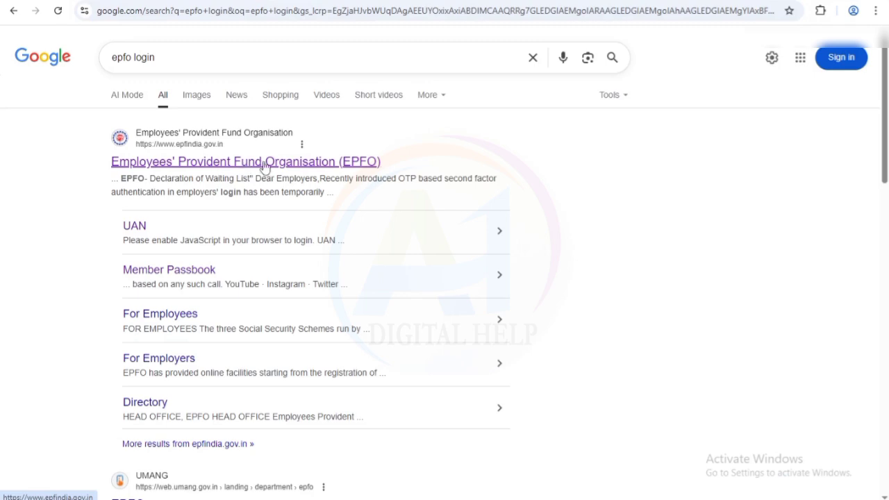
left_click(157, 164)
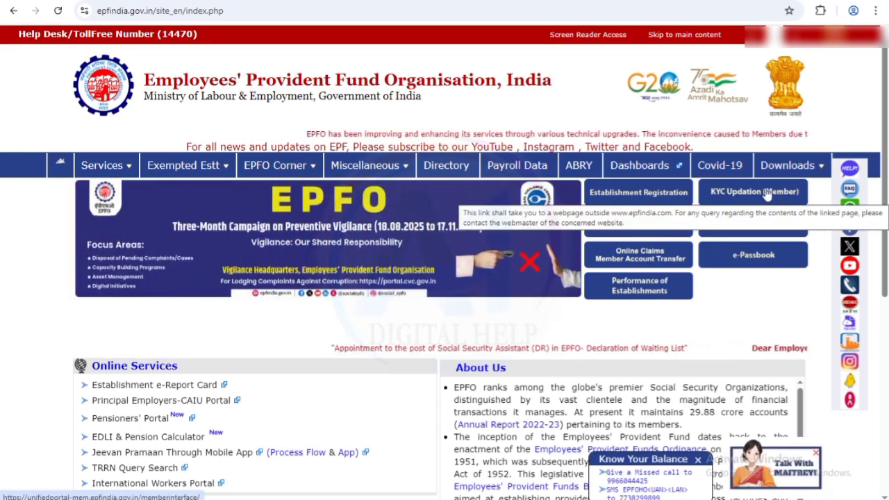
Open the member login portal, dismiss the security alert and submit the one-time password
left_click(766, 194)
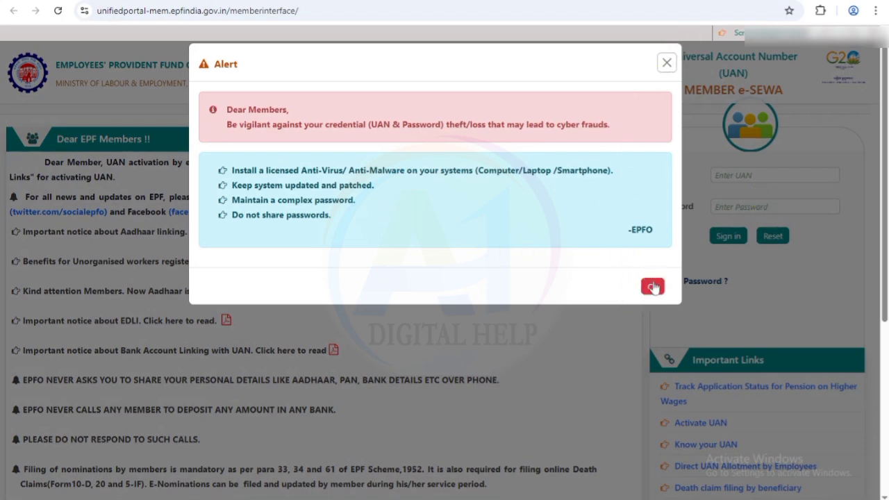
left_click(653, 288)
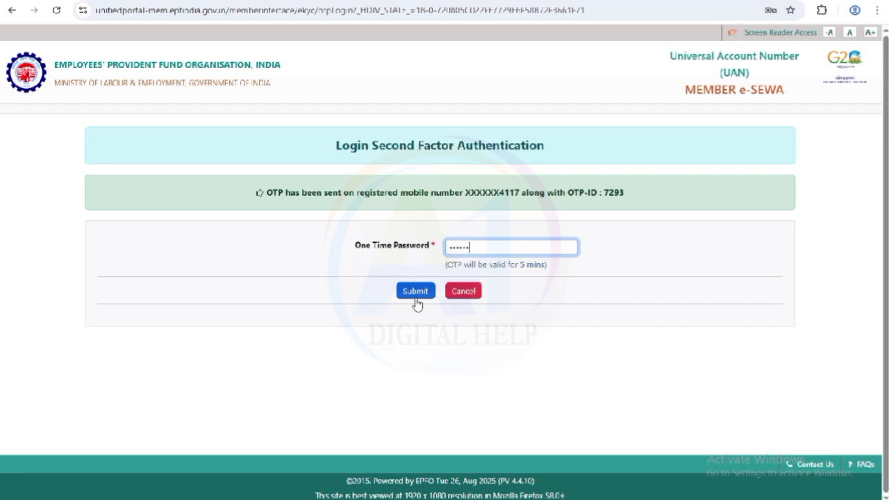
left_click(417, 294)
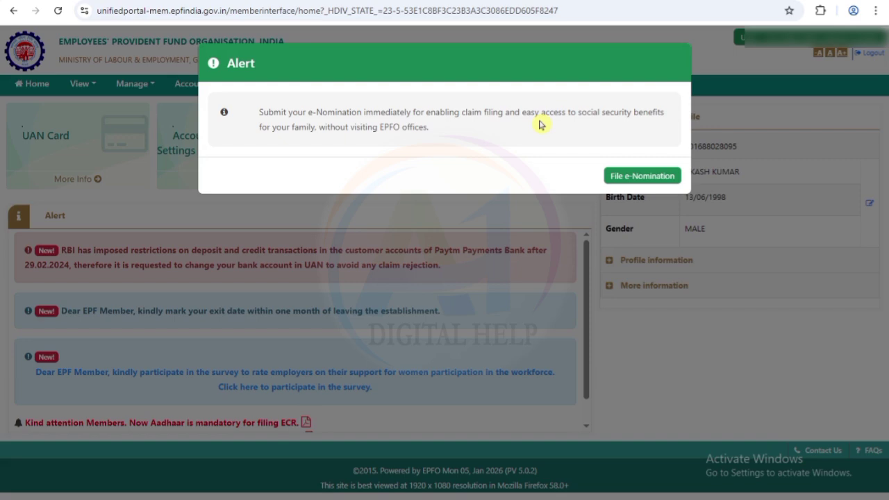
Start filing the e-Nomination and confirm the profile details to reach Family Declaration
left_click(644, 178)
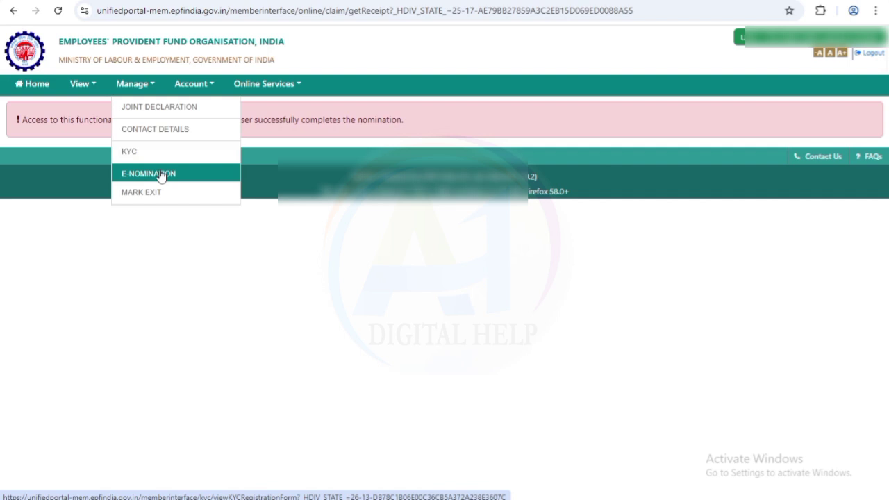
left_click(149, 174)
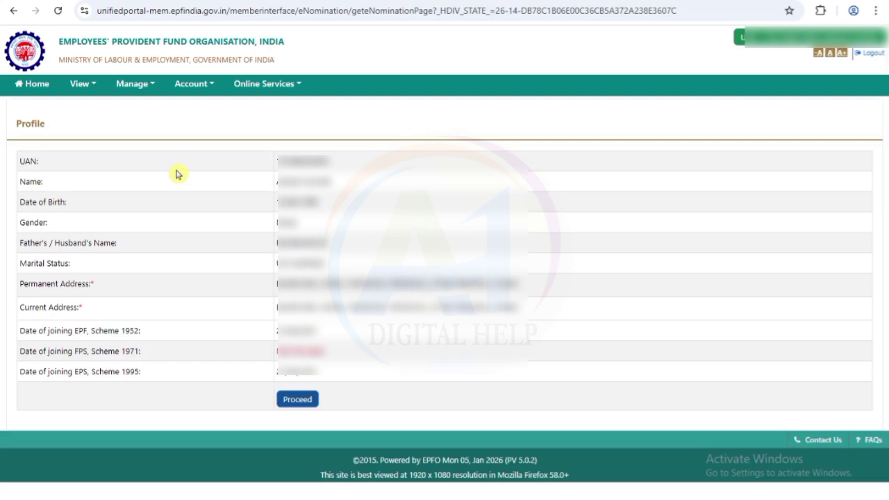
left_click(308, 403)
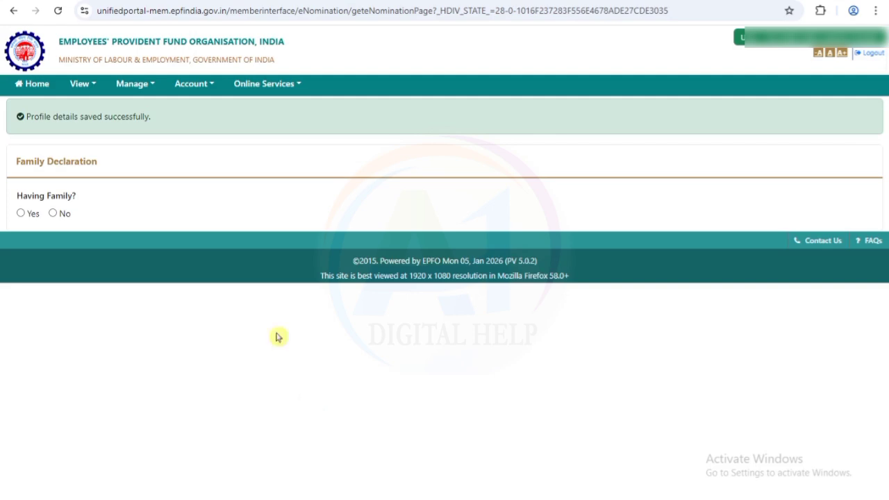
Declare having family and enter the family member's Aadhaar, name and birth date
left_click(20, 214)
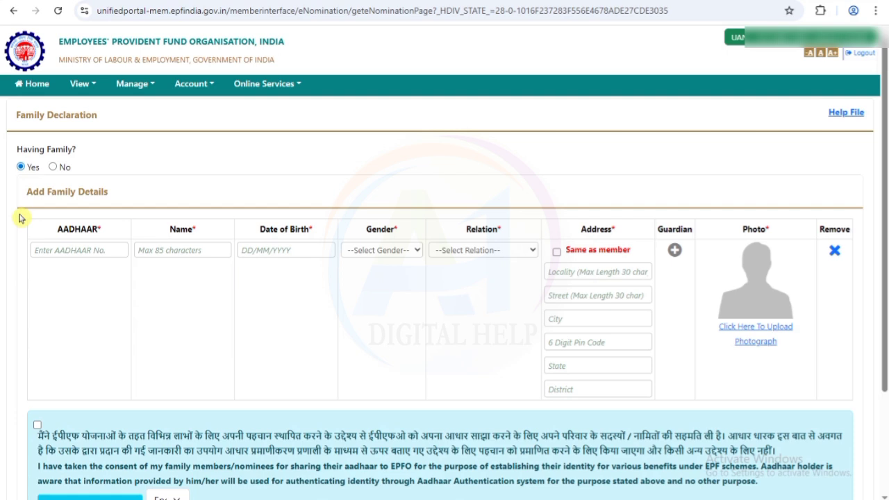
left_click(70, 251)
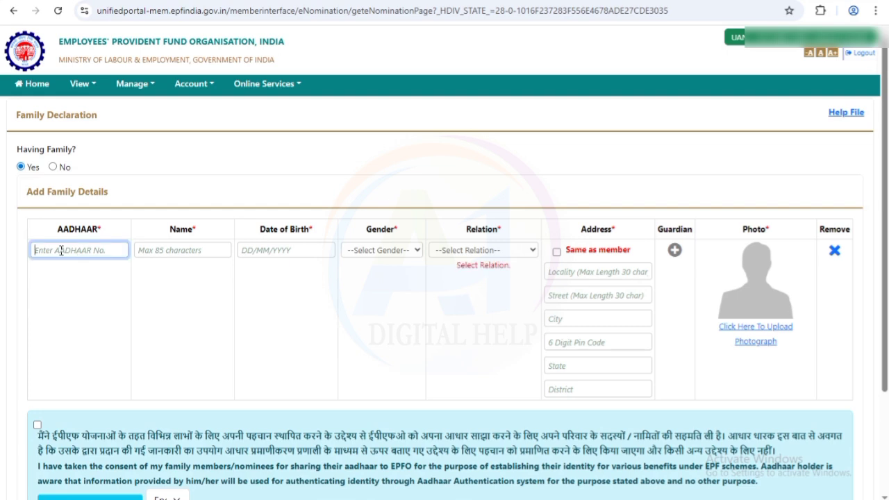
left_click(178, 252)
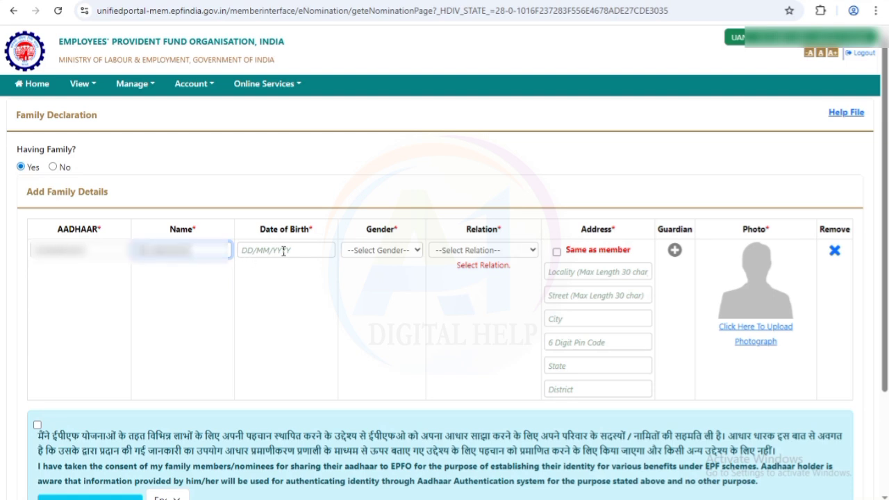
left_click(284, 254)
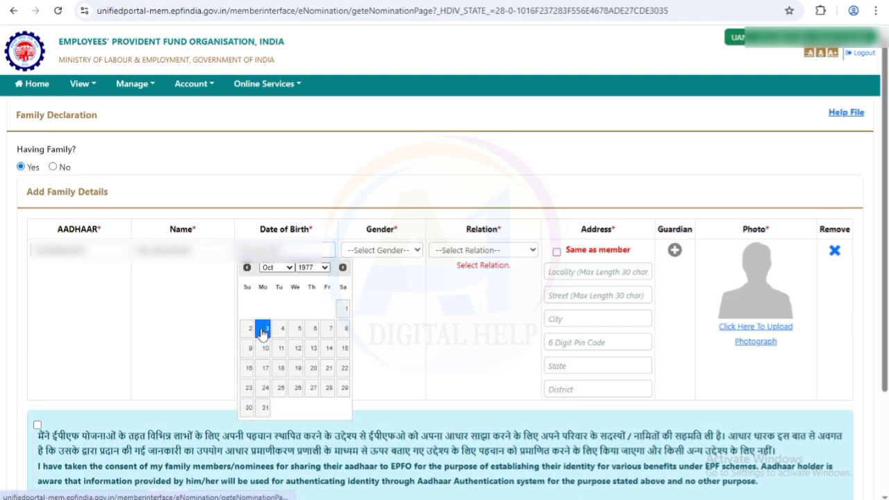
left_click(262, 330)
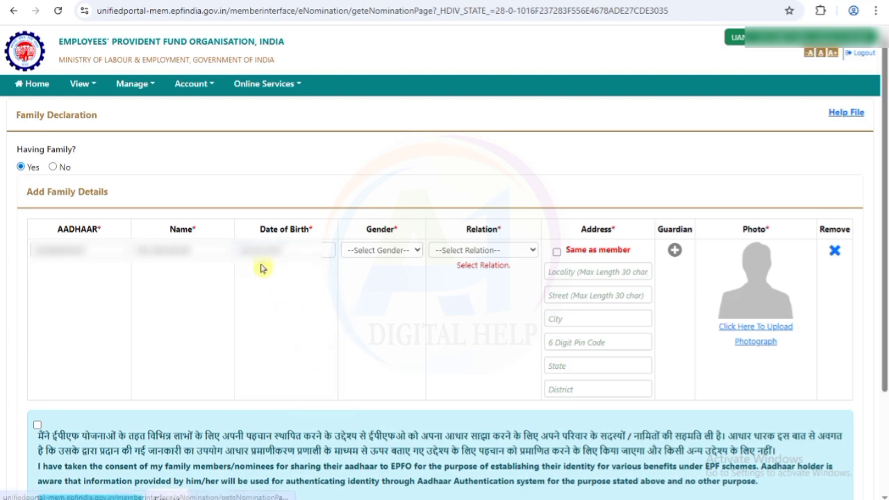
Set the member's gender to Male, relation to Dependent Father, with address same as member
left_click(382, 252)
left_click(368, 283)
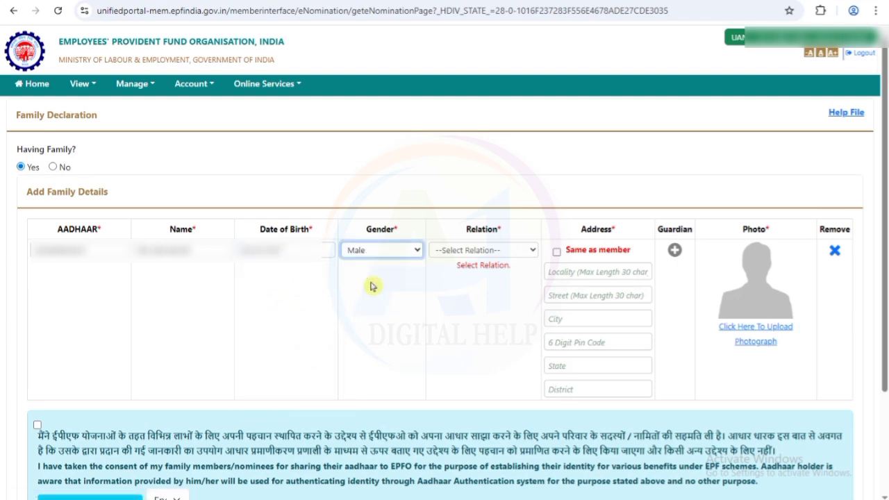
left_click(480, 253)
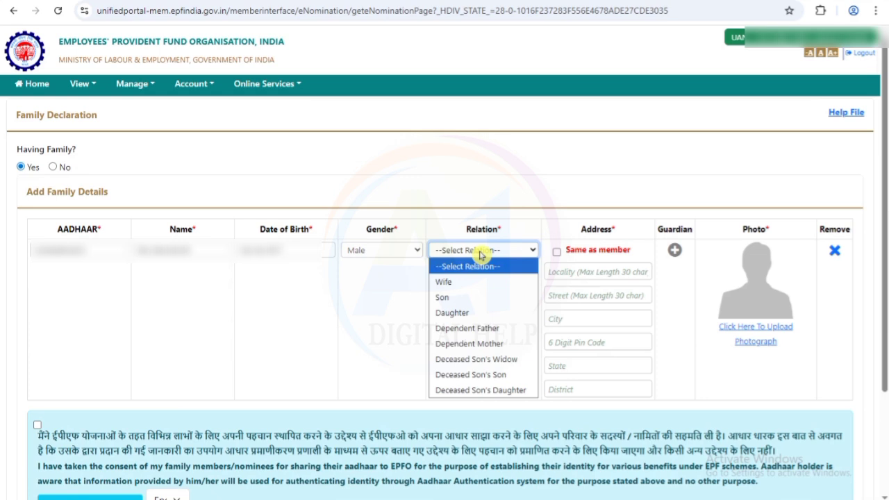
left_click(471, 328)
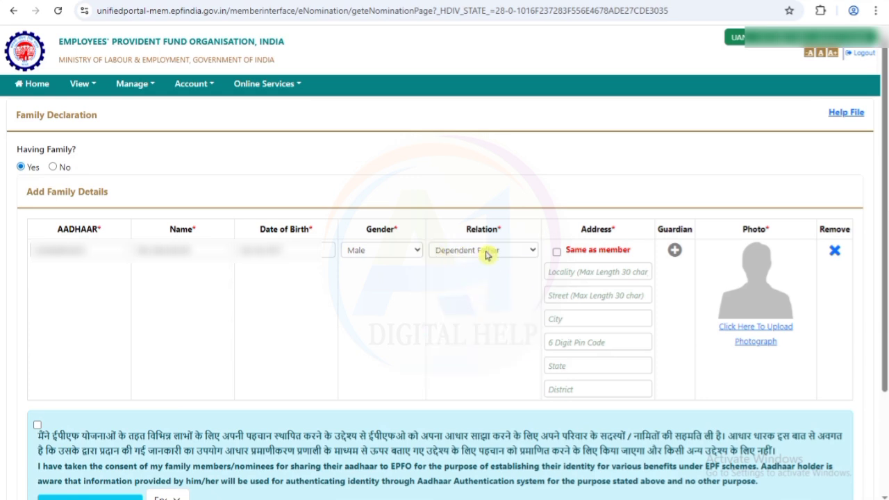
left_click(556, 253)
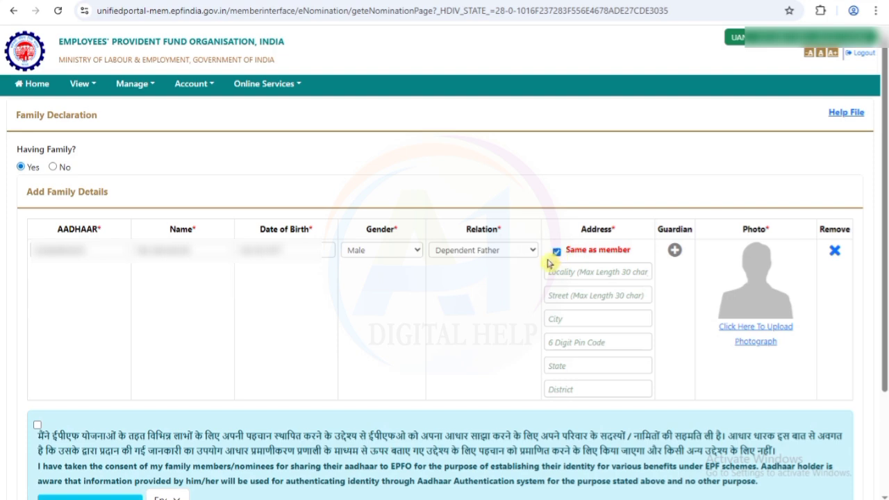
left_click(553, 255)
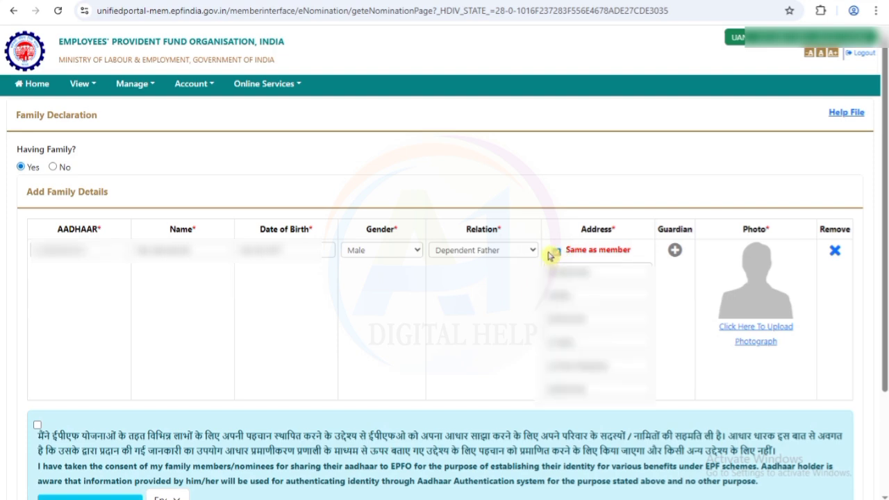
left_click(549, 255)
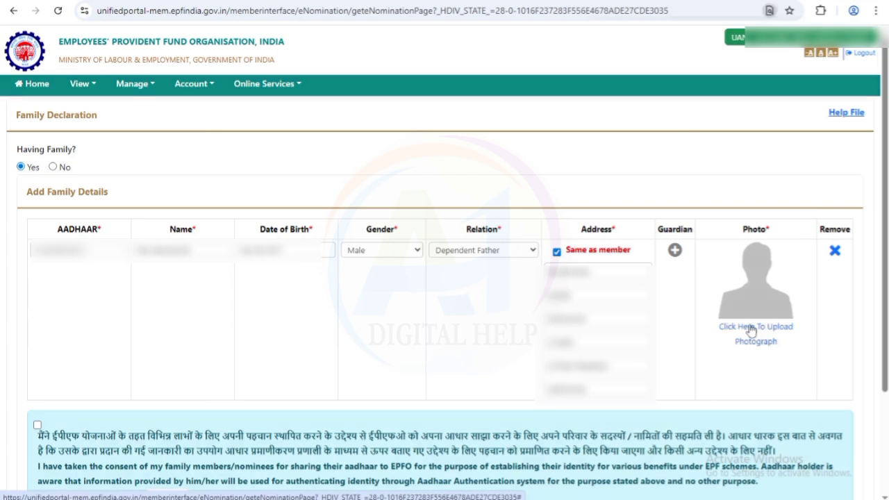
Choose the nominee's photo file, preview it, and upload it to the family member's row
left_click(751, 331)
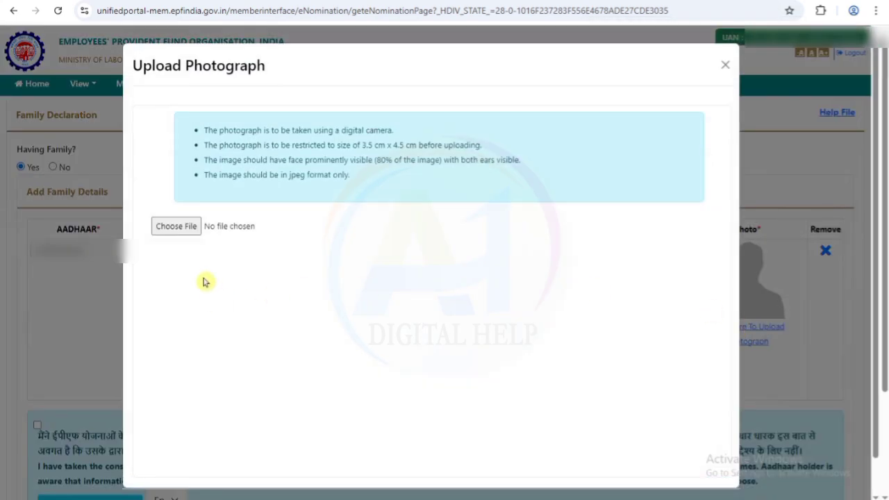
left_click(179, 227)
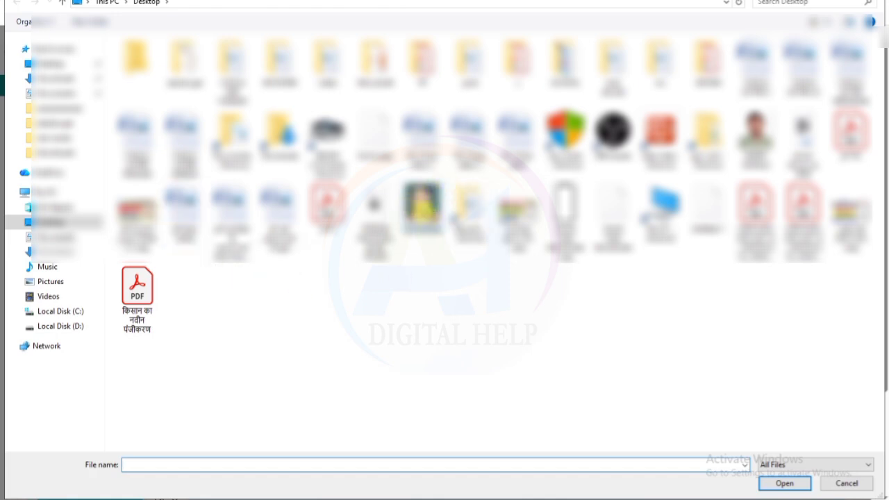
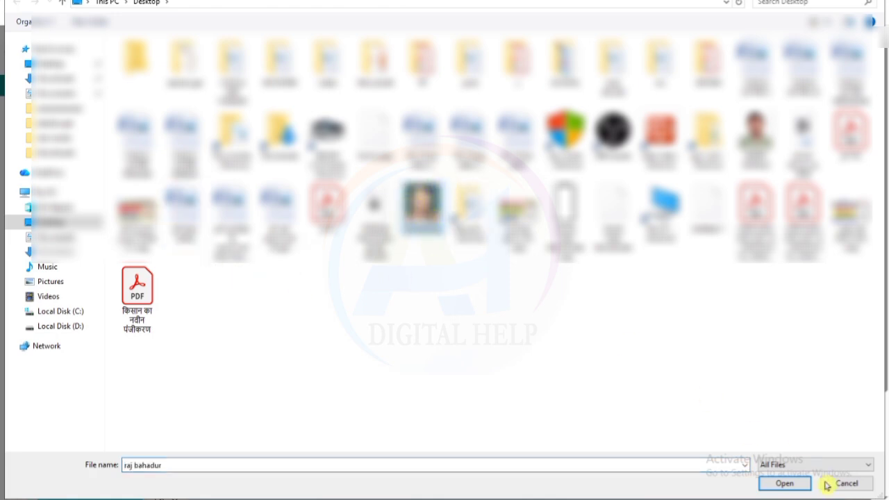
left_click(784, 483)
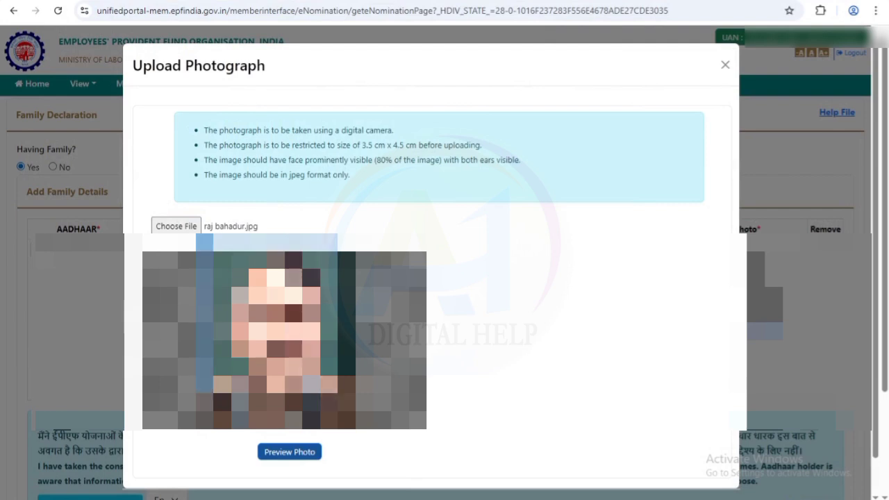
left_click(272, 453)
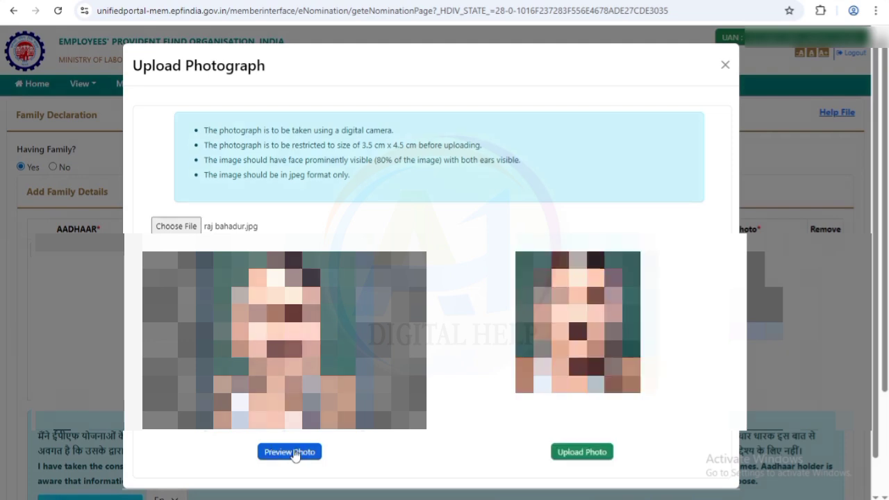
left_click(579, 454)
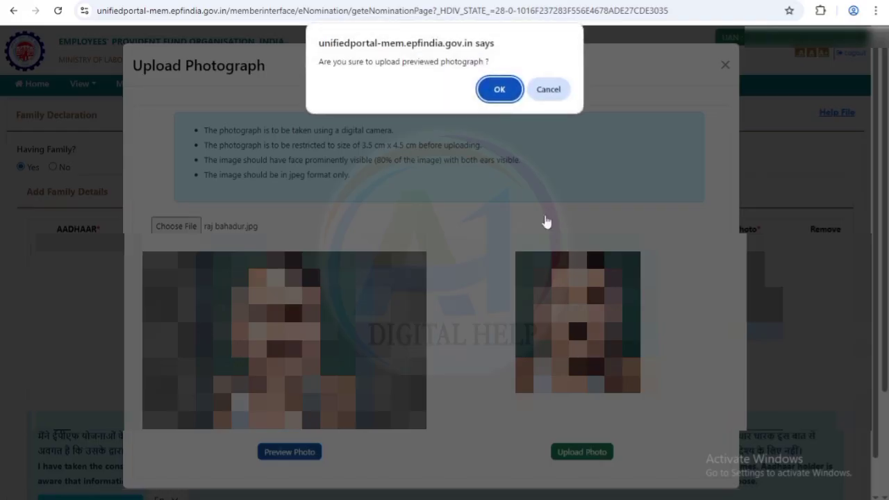
left_click(501, 94)
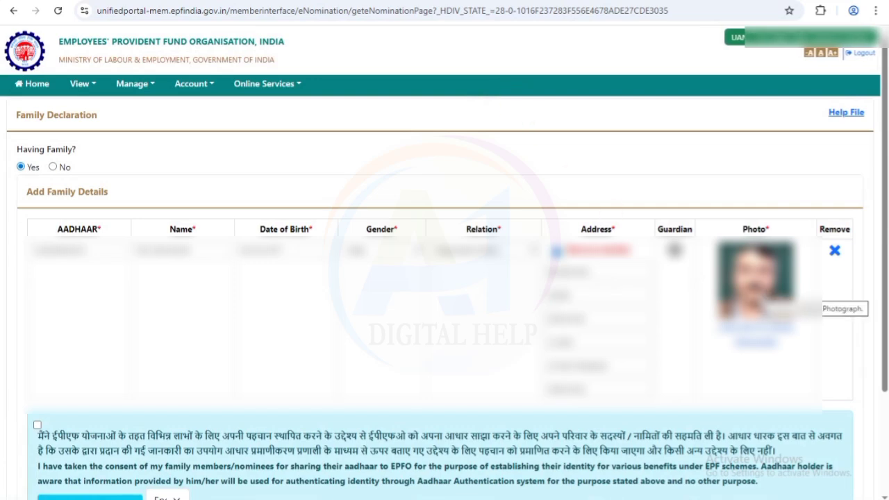
Tick the Aadhaar-sharing consent checkbox and save the family details
scroll(292, 364, "down", 2)
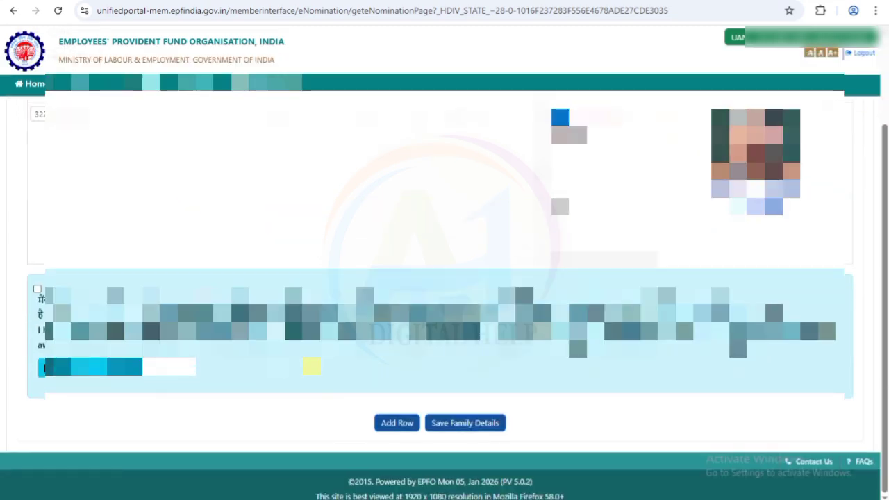
left_click(37, 289)
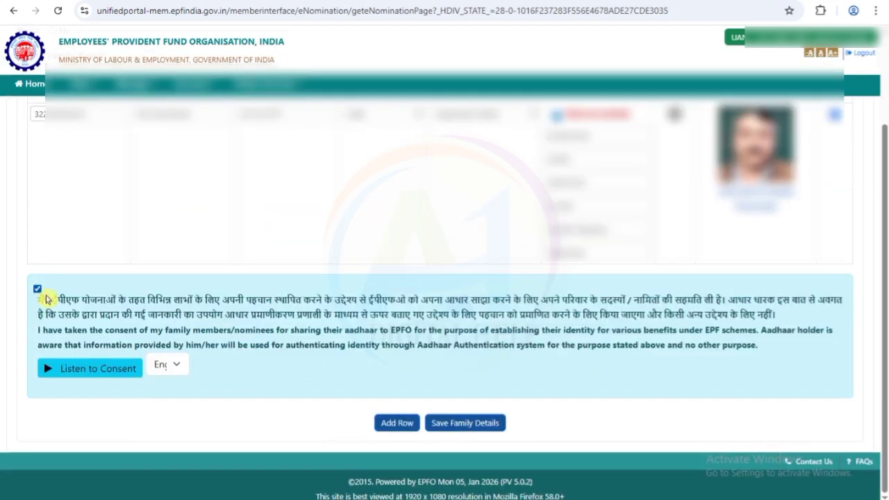
left_click(467, 425)
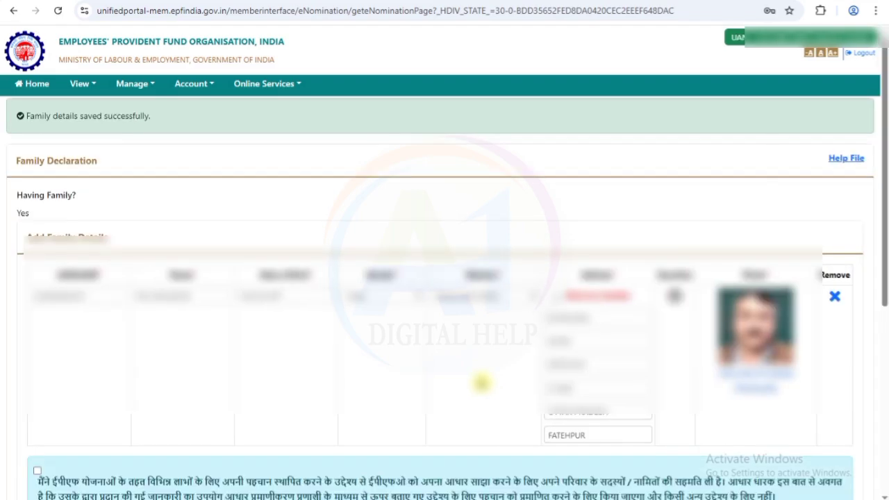
scroll(482, 382, "down", 5)
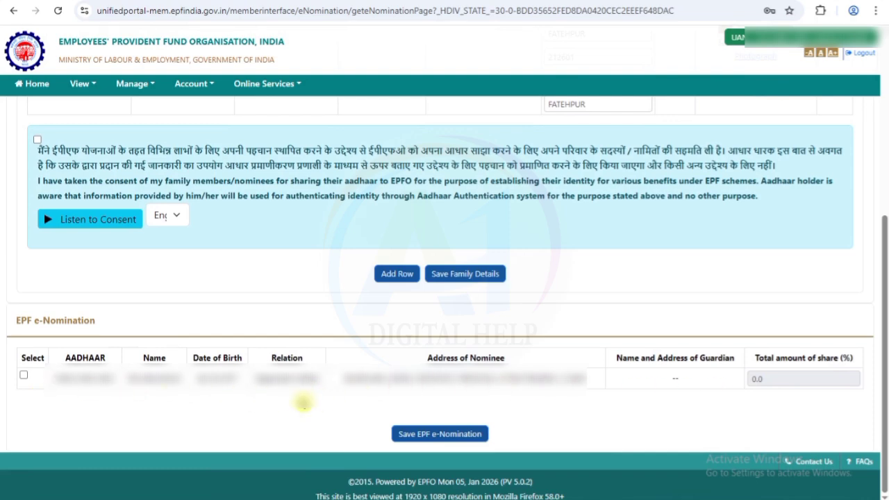
Select the family member as nominee, set Total amount of share to 100, and save
left_click(24, 378)
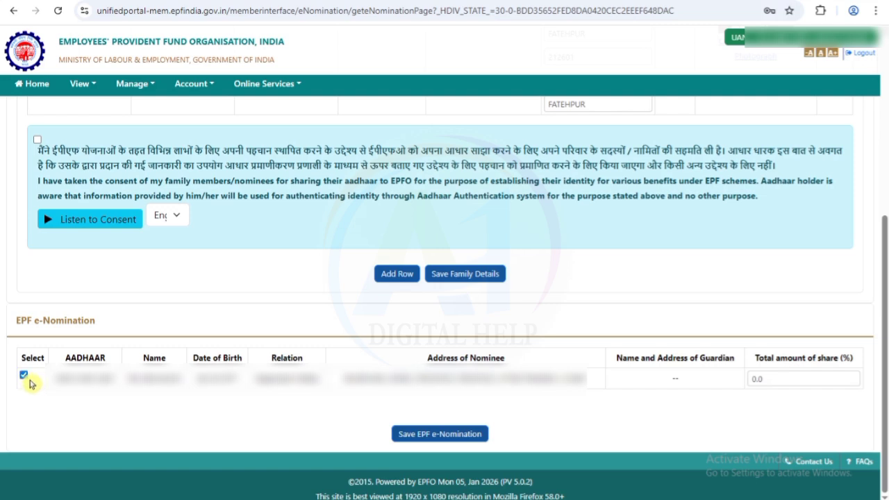
left_click(771, 379)
key("BackSpace")
key("BackSpace")
key("BackSpace")
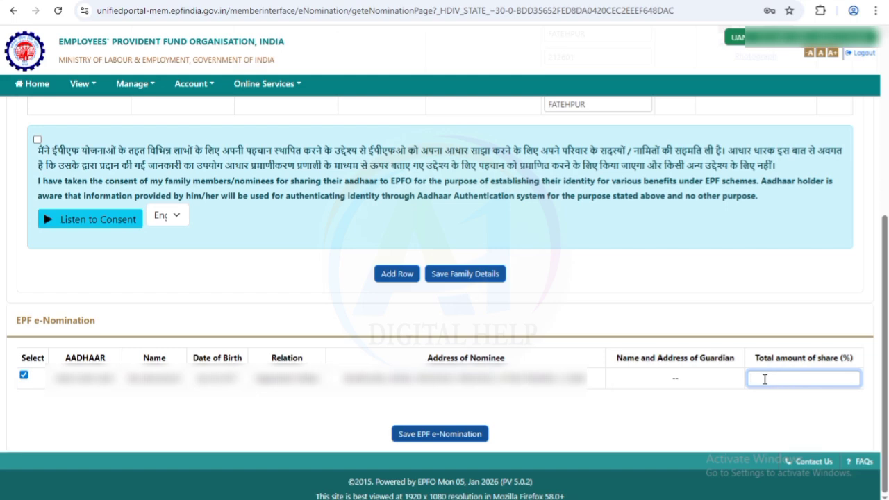
type("100")
left_click(459, 437)
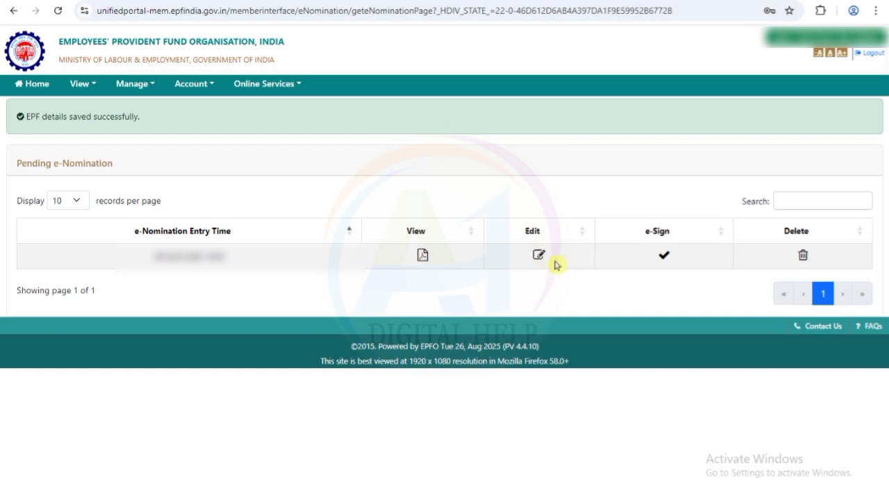
Start e-Sign on the pending e-Nomination and confirm proceeding to eSign
left_click(666, 259)
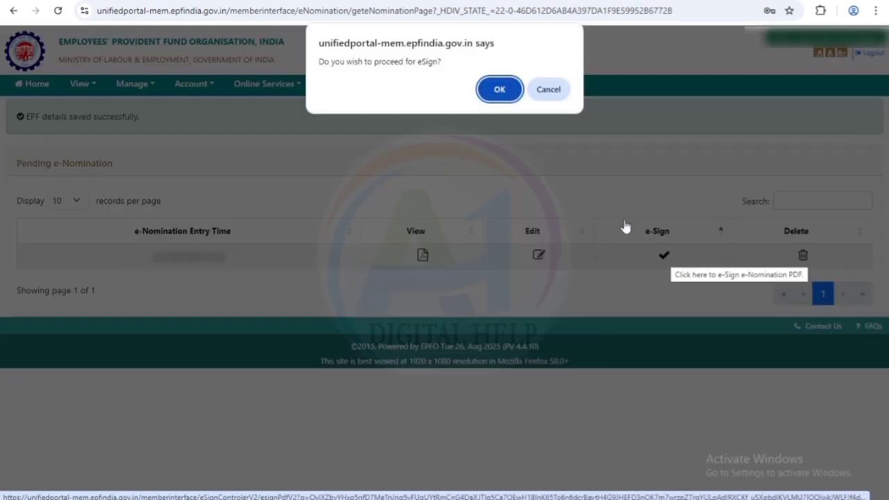
left_click(511, 93)
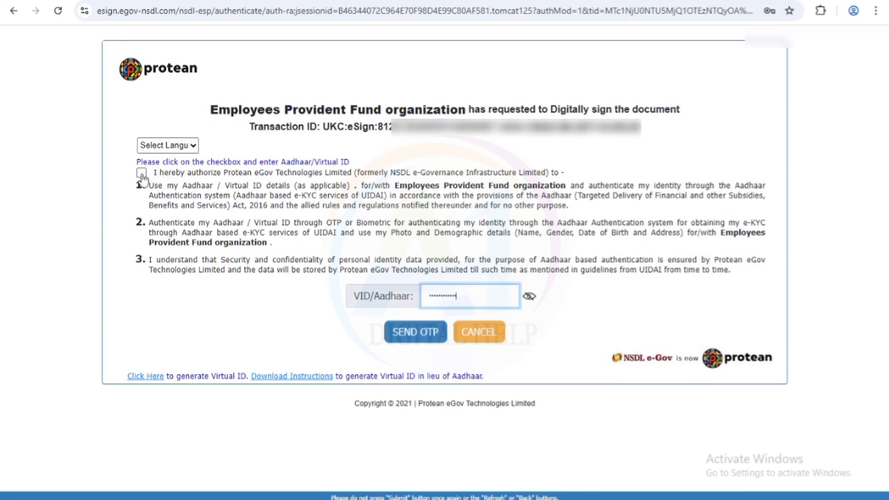
Authorise Aadhaar-based signing, request the OTP, enter it and verify it
left_click(142, 173)
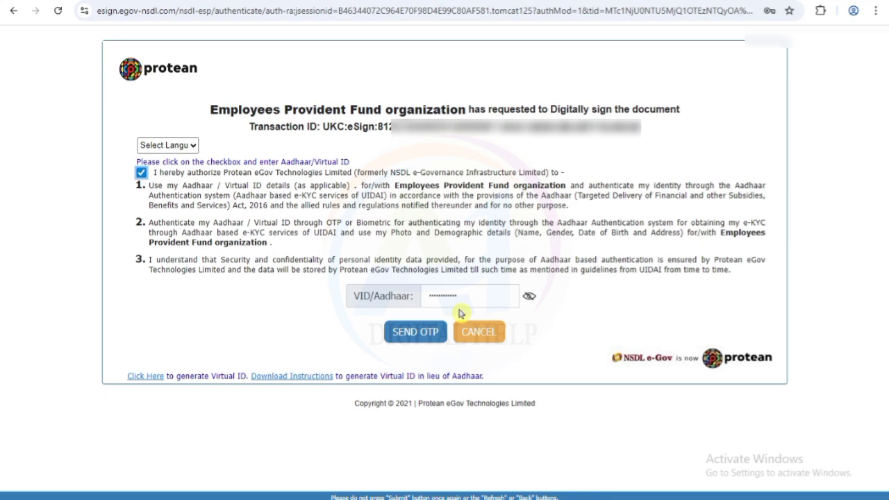
left_click(417, 334)
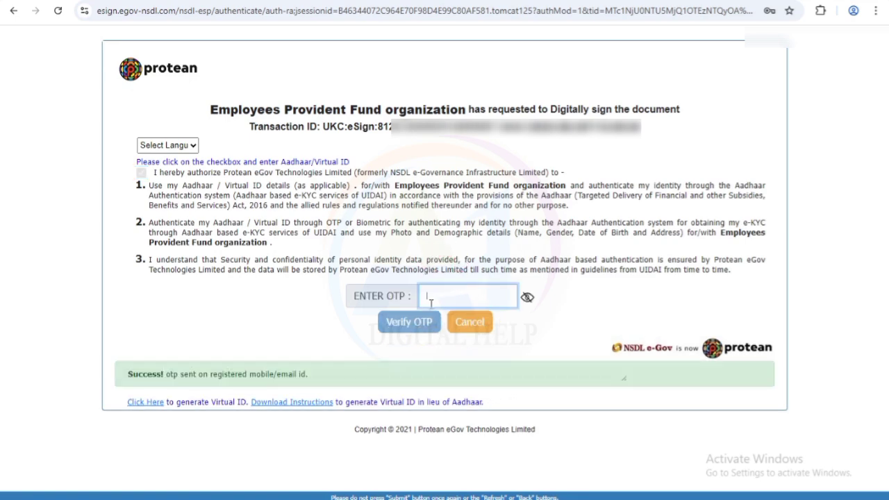
type("••••••")
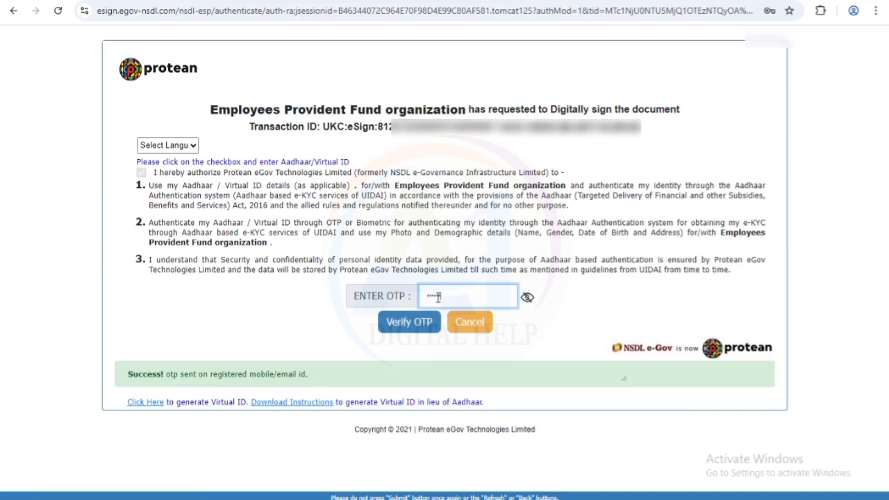
left_click(410, 323)
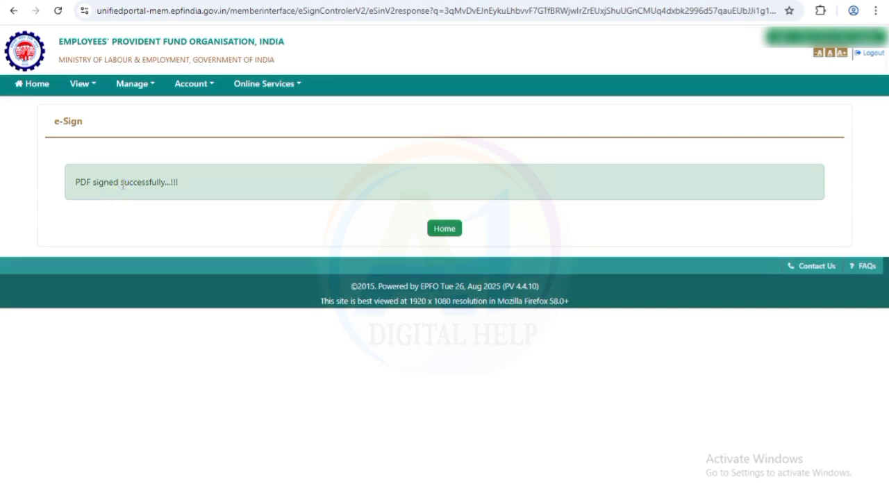
Download the signed nomination from e-Nomination History as e-Nomination.pdf (53.7 KB)
left_click(444, 229)
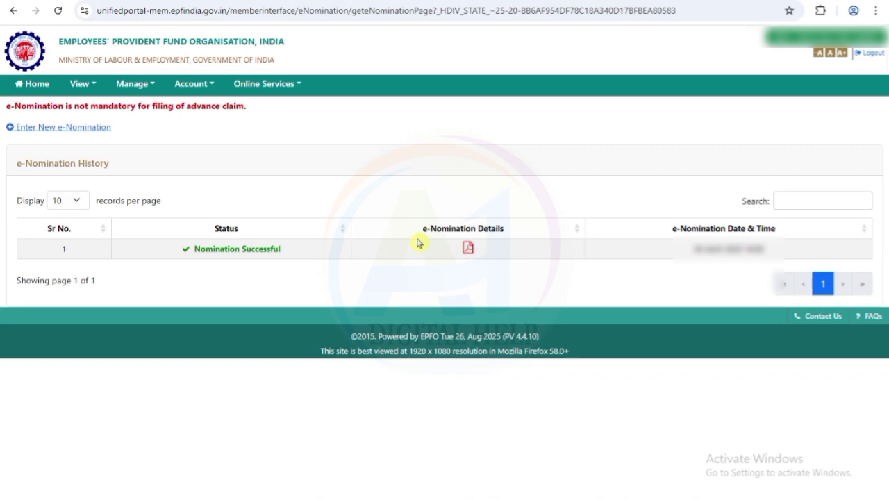
left_click(471, 248)
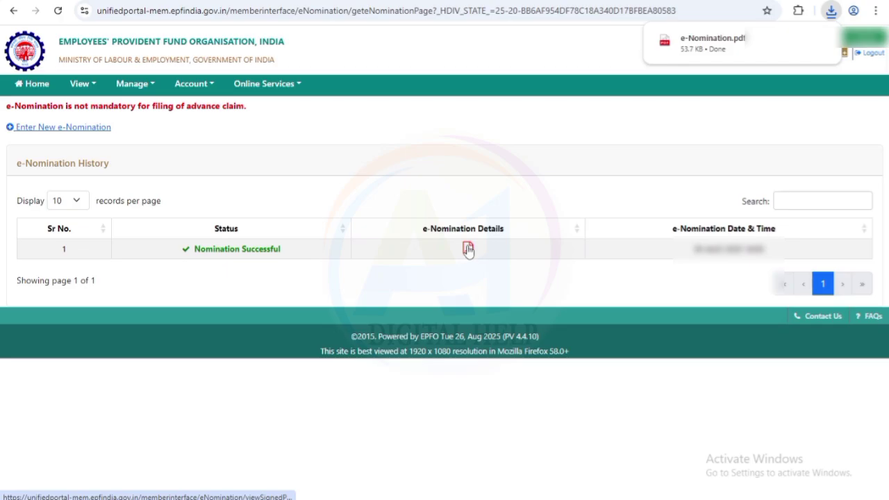
Open e-Nomination.pdf in Chrome and scroll through the signed form to page 2's nominee details
left_click(703, 39)
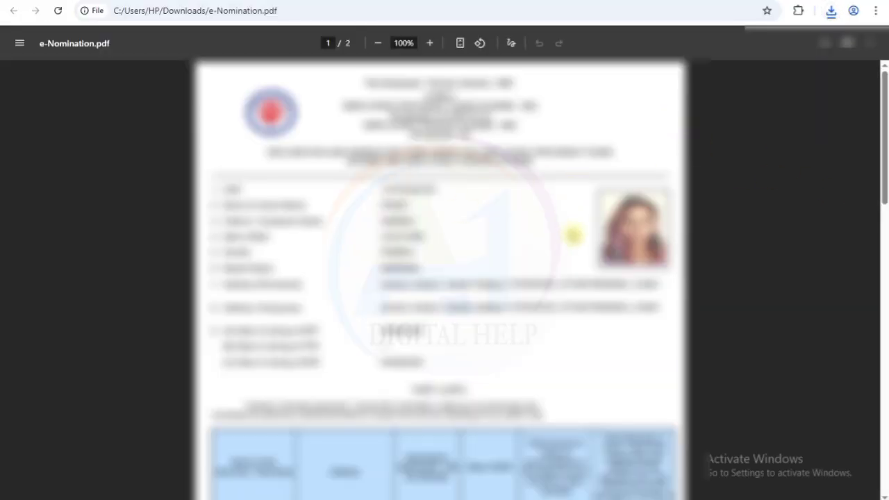
scroll(573, 236, "down", 4)
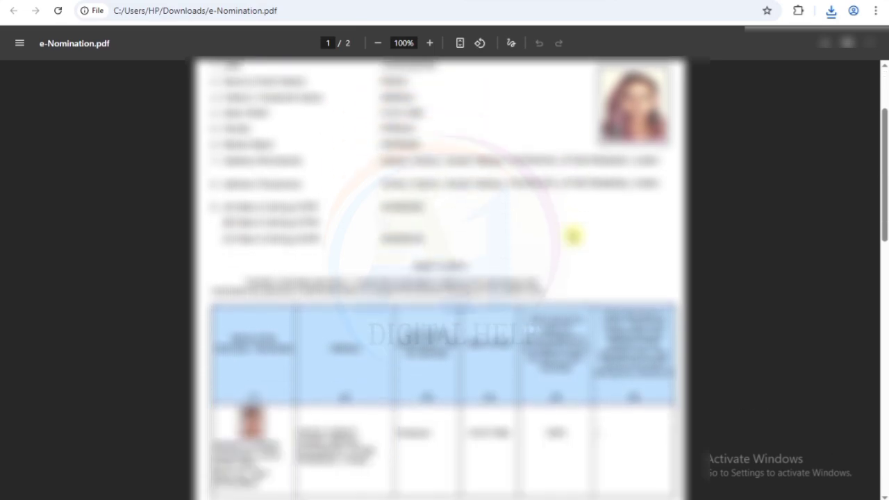
scroll(573, 237, "down", 2)
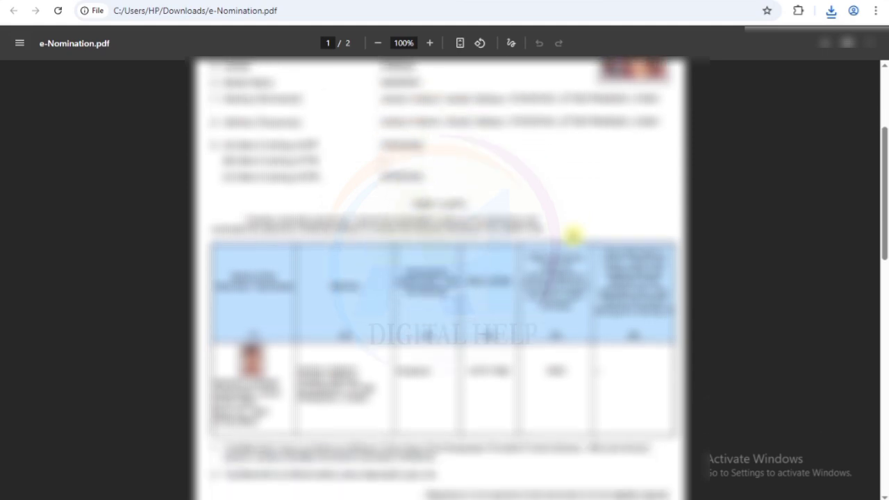
scroll(573, 237, "down", 4)
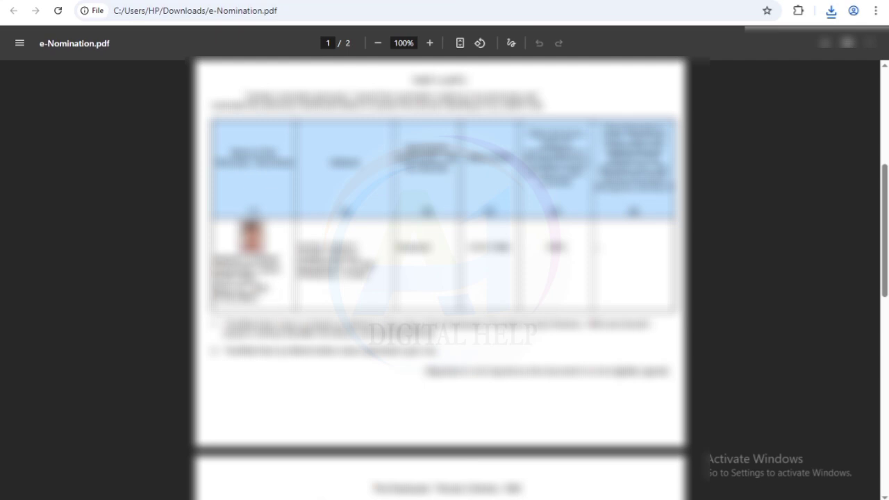
scroll(460, 355, "down", 2)
scroll(460, 355, "down", 8)
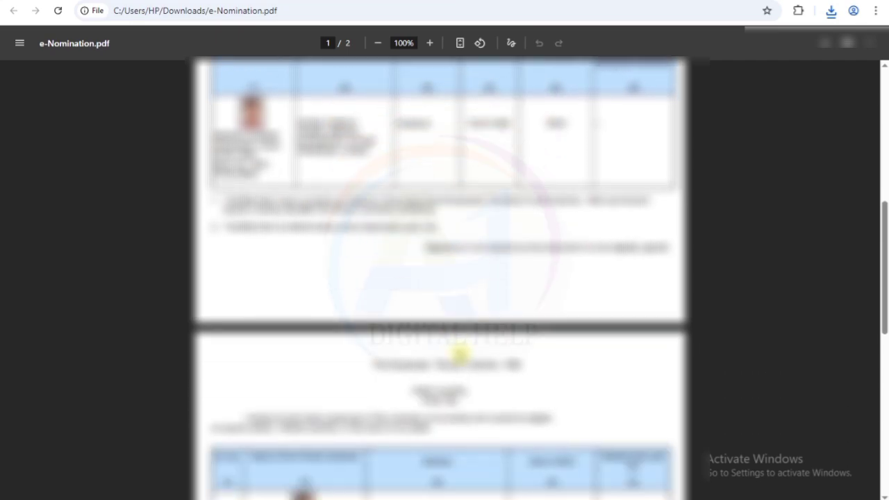
scroll(460, 354, "down", 4)
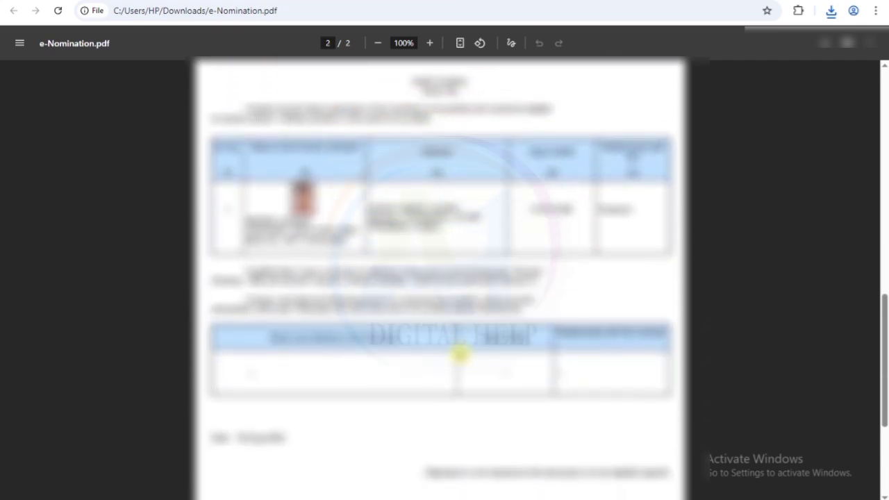